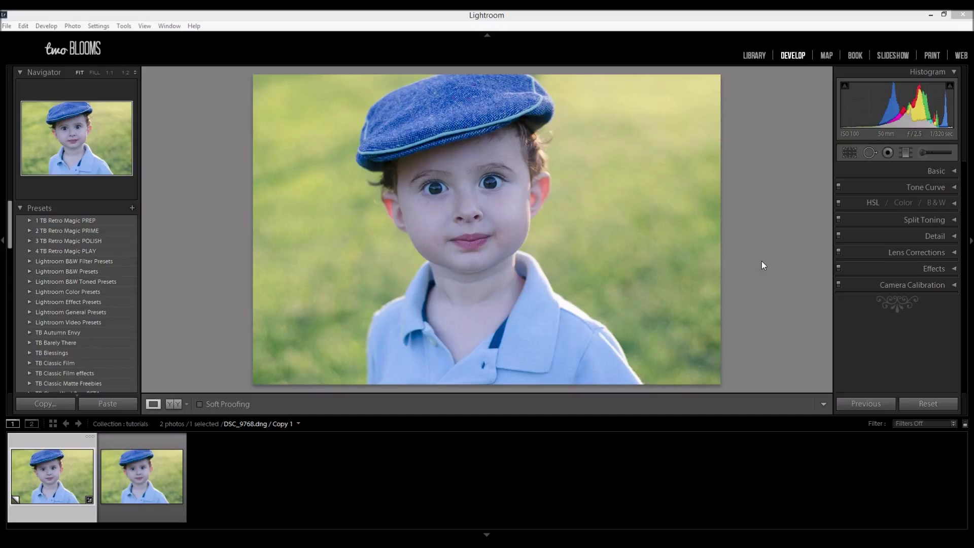
- Switch the first copy to Black & White with Contrast +19, Shadows -24 and Blacks -43
click(954, 171)
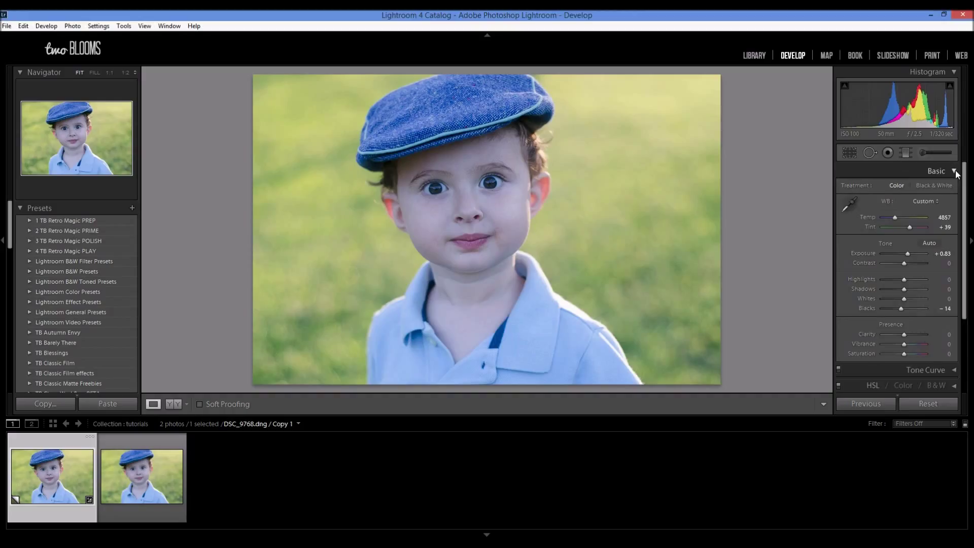
click(937, 185)
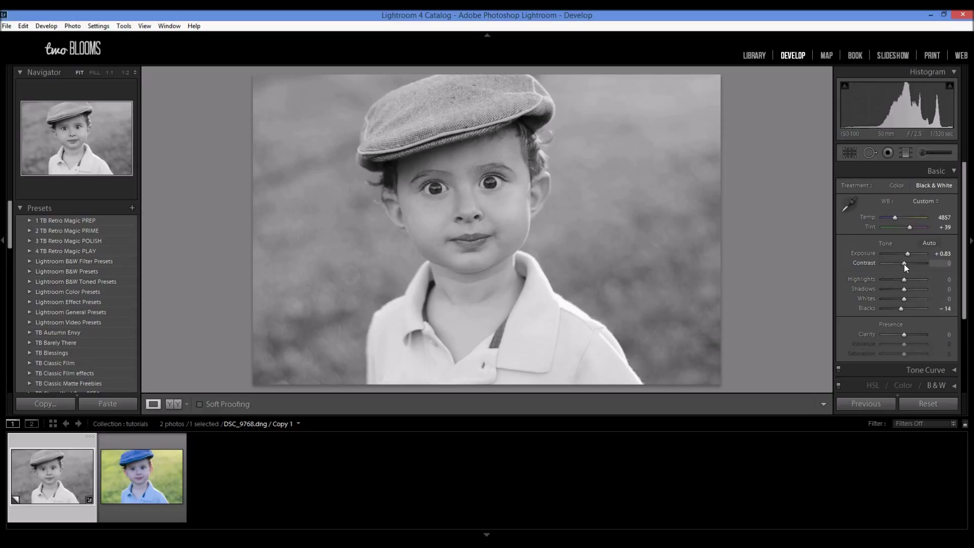
drag(904, 264, 908, 264)
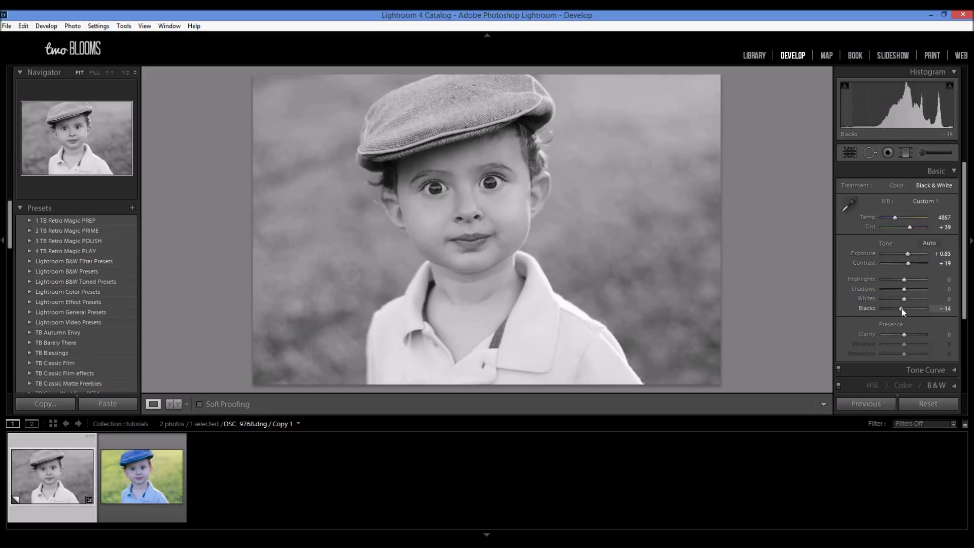
drag(902, 308, 895, 309)
drag(904, 289, 901, 290)
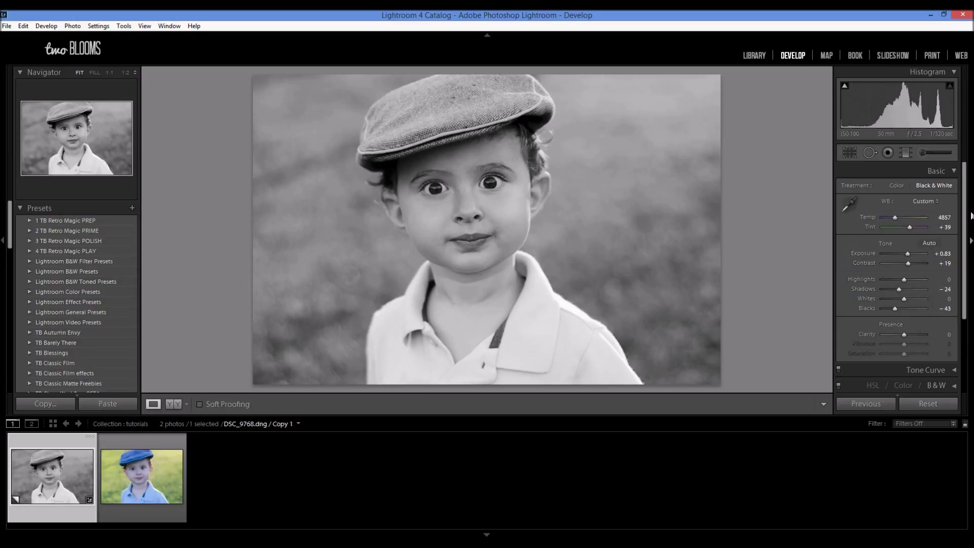
- Expand the HSL / Color / B&W panel to show the black-and-white mix sliders
scroll(969, 213, down, 1)
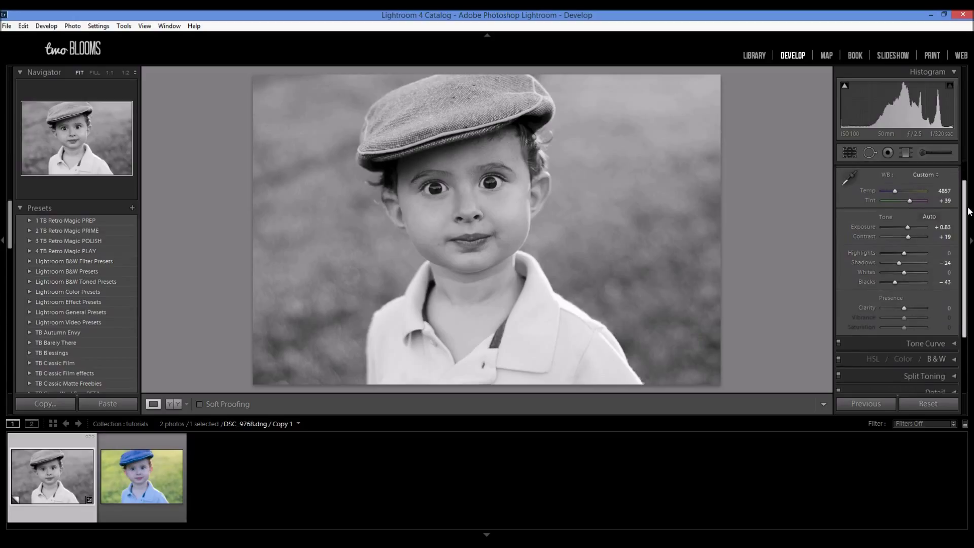
scroll(968, 212, down, 3)
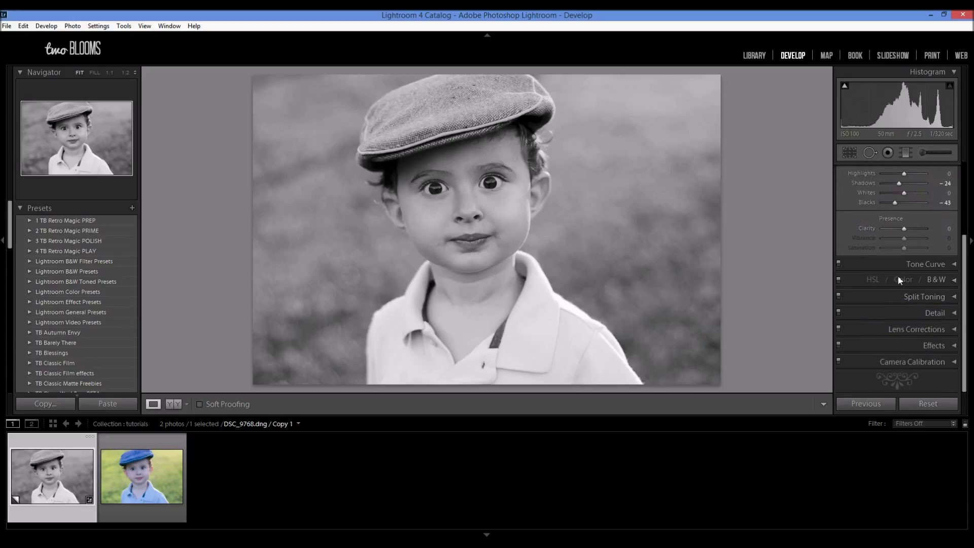
click(954, 280)
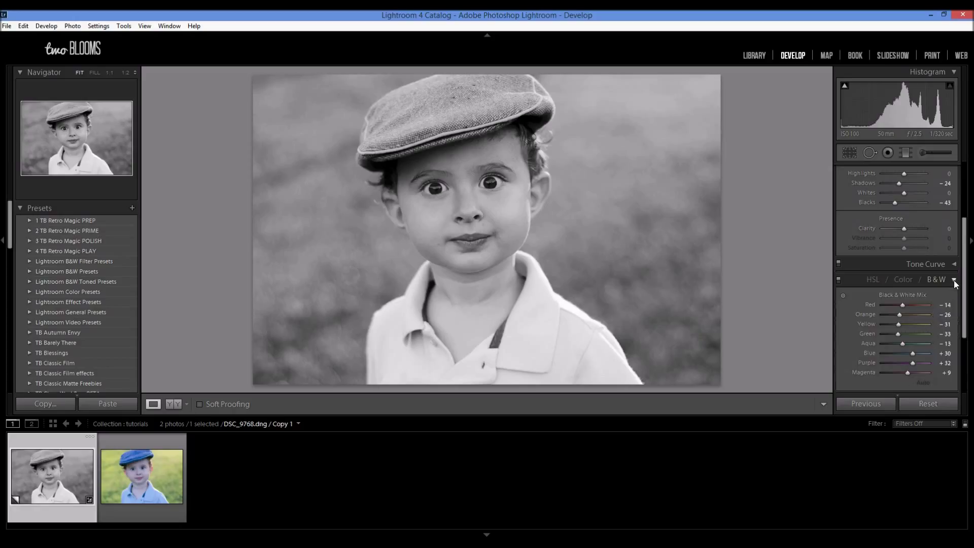
drag(964, 238, 959, 262)
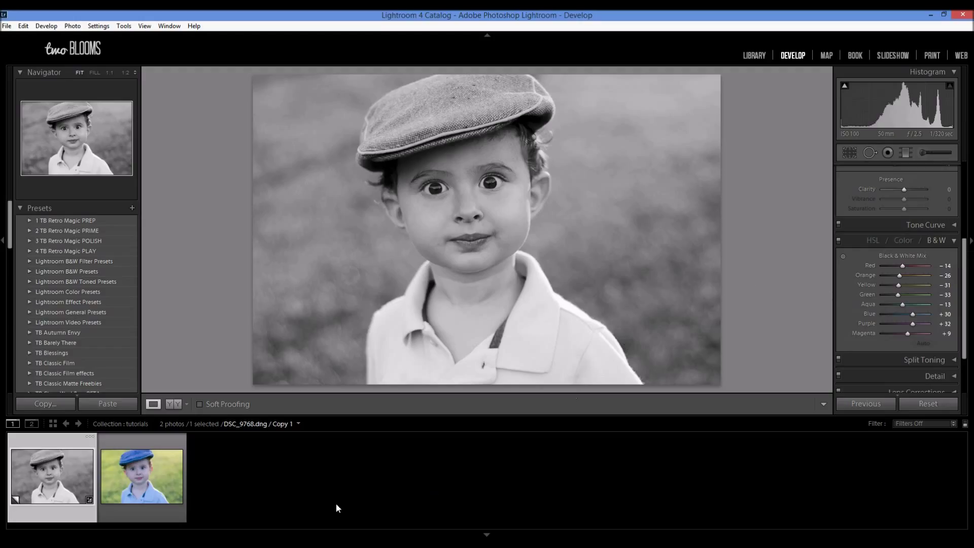
- Compare with the colour copy, set B&W Green to -62, then view Copy 2 again
click(167, 473)
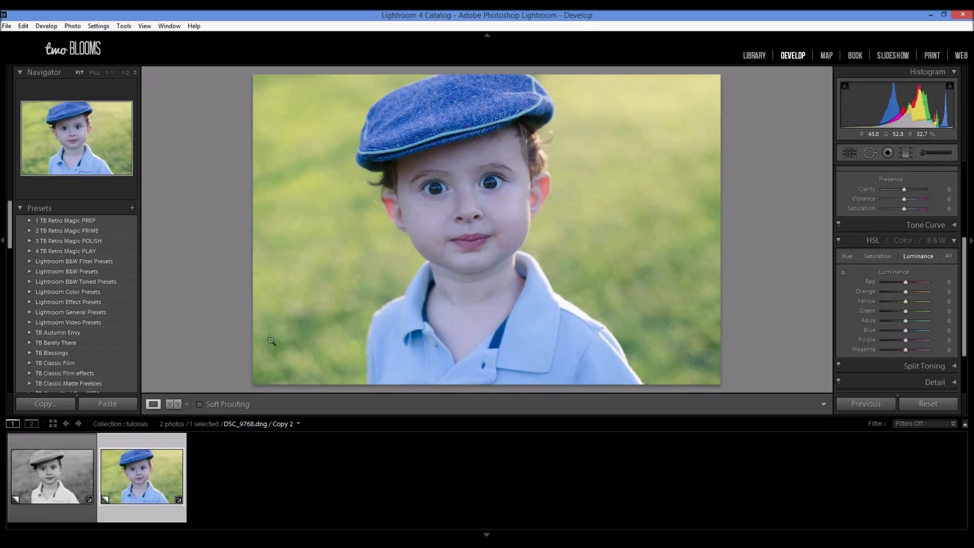
click(65, 485)
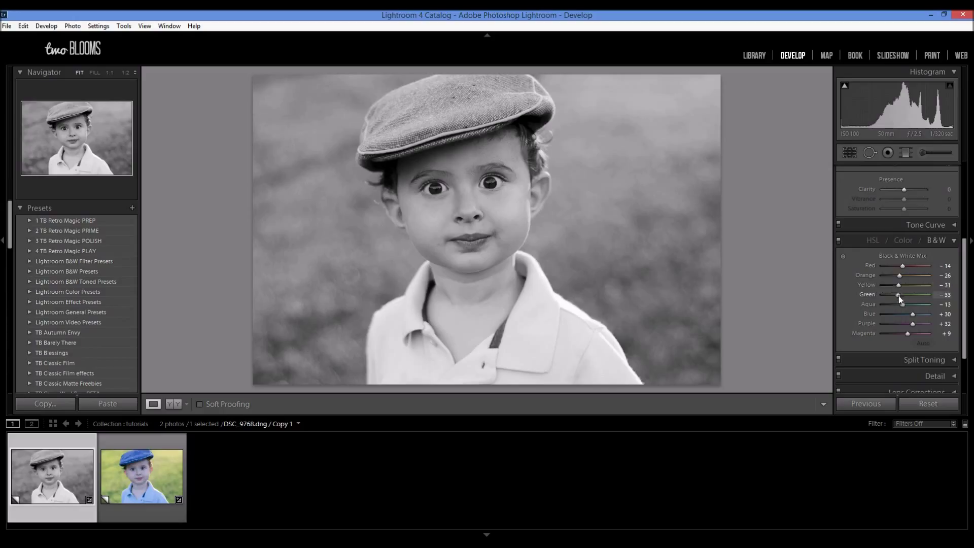
drag(899, 297, 887, 293)
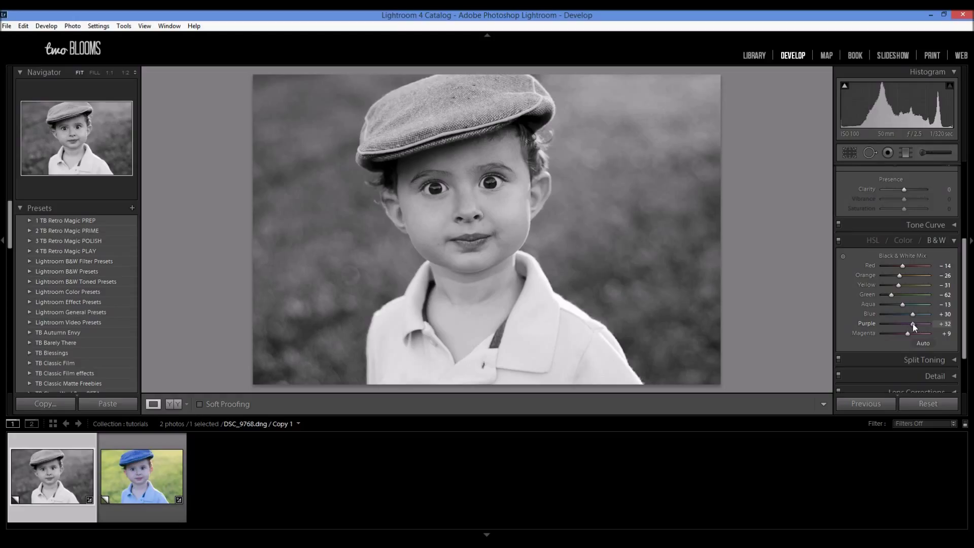
click(117, 473)
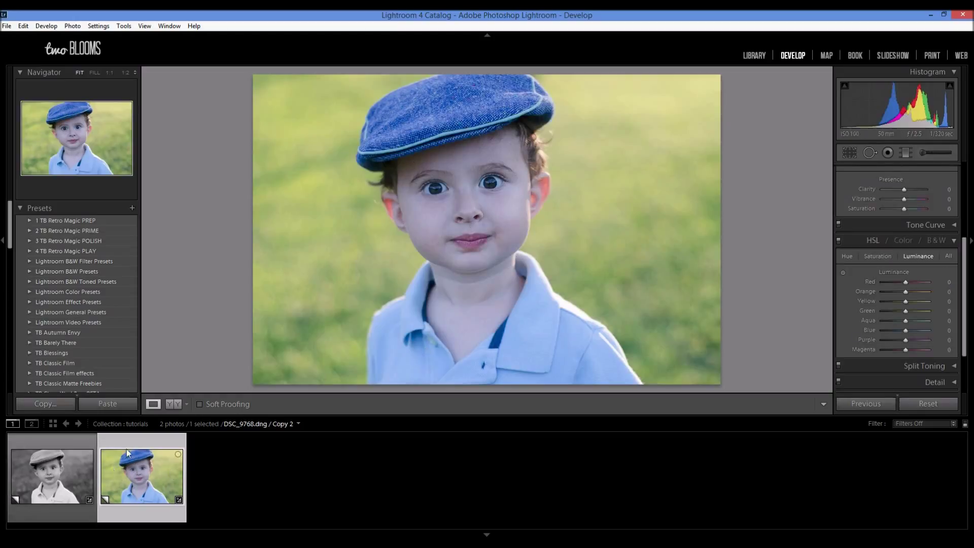
- Back on Copy 1, raise Purple and brighten the face with the targeted adjustment tool
click(38, 475)
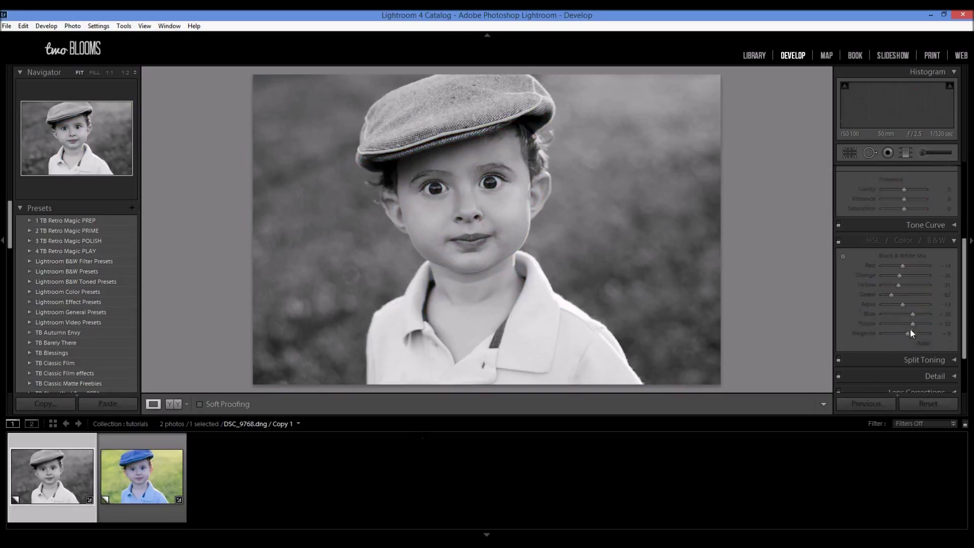
drag(912, 325, 908, 334)
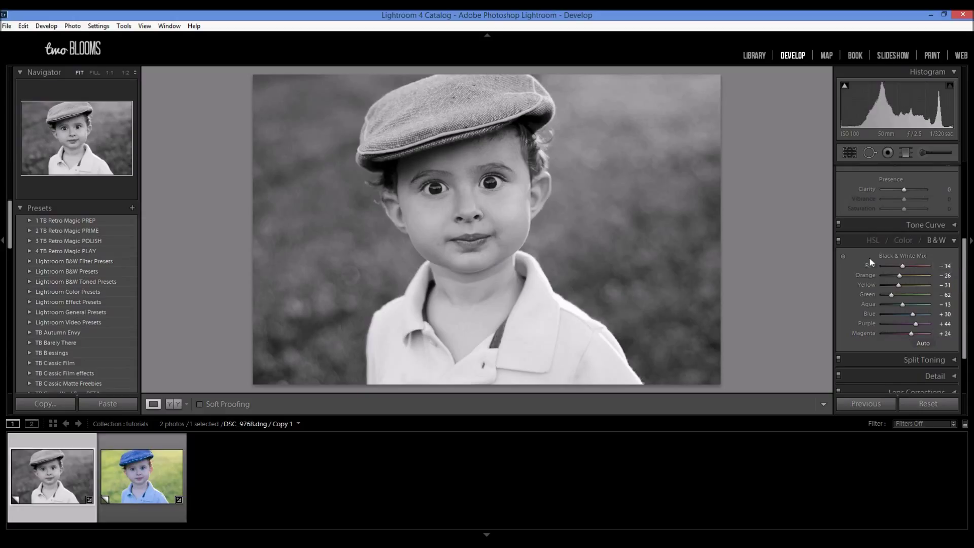
click(843, 257)
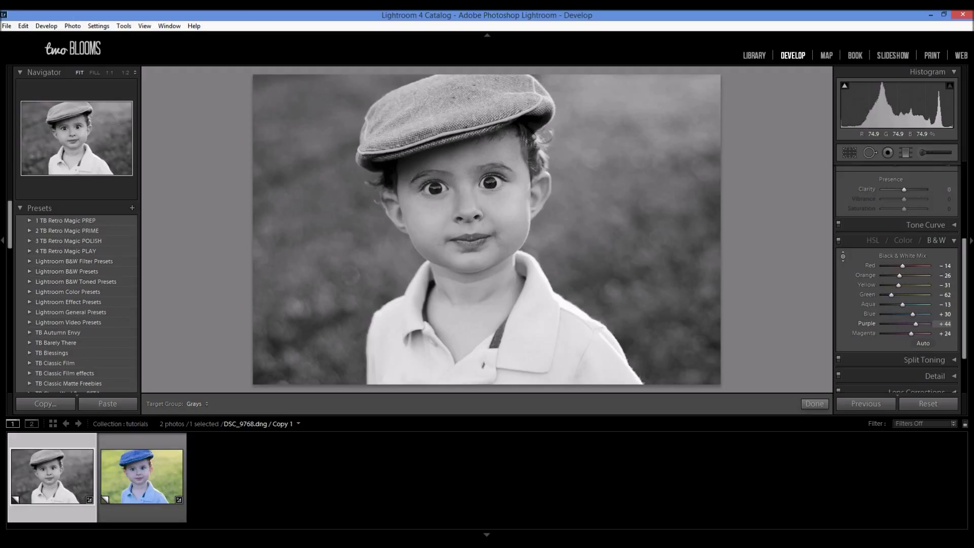
drag(457, 121, 457, 61)
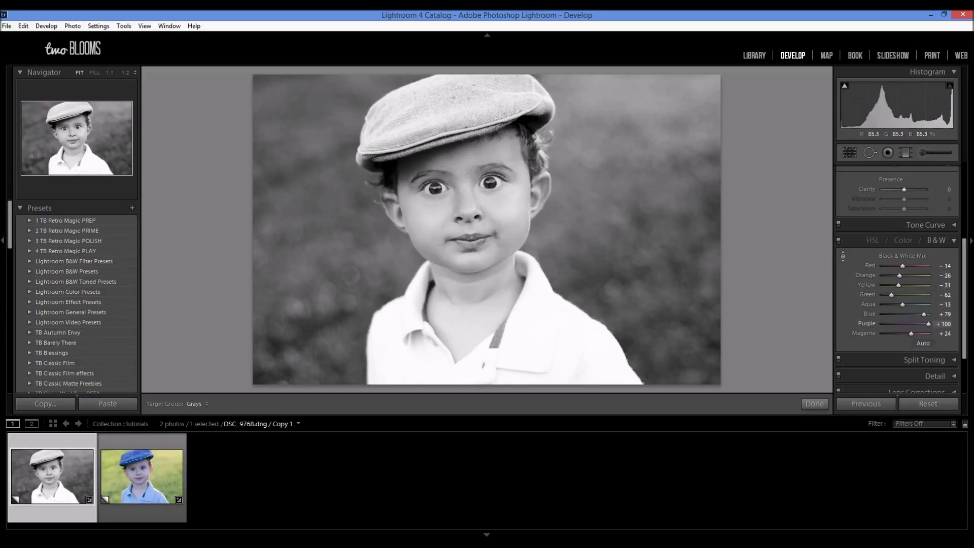
- Ease the face tones back down, ending at Blue +51, Purple +50 and Magenta +24
mouse_move(512, 325)
mouse_down()
mouse_move(512, 381)
mouse_move(512, 332)
mouse_up()
drag(513, 332, 512, 334)
drag(506, 206, 506, 218)
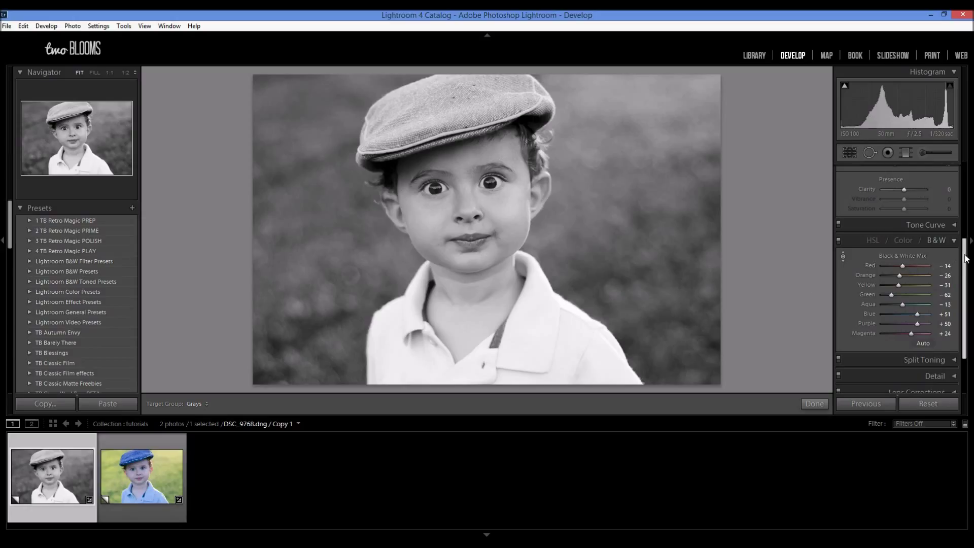
scroll(965, 258, up, 1)
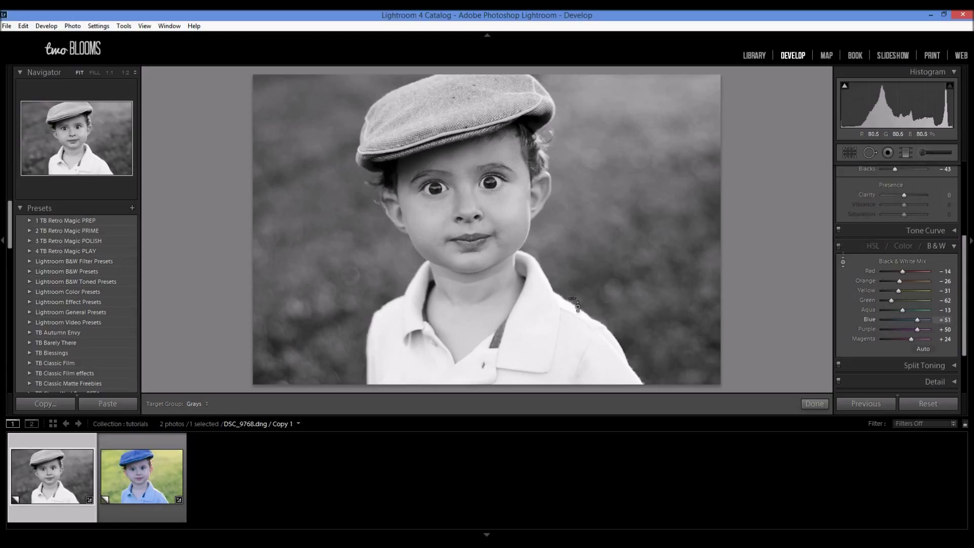
- Dodge the boy's nose with an enlarged Adjustment Brush at Amount 0.25 and finish the edit
scroll(965, 227, up, 1)
scroll(966, 227, up, 5)
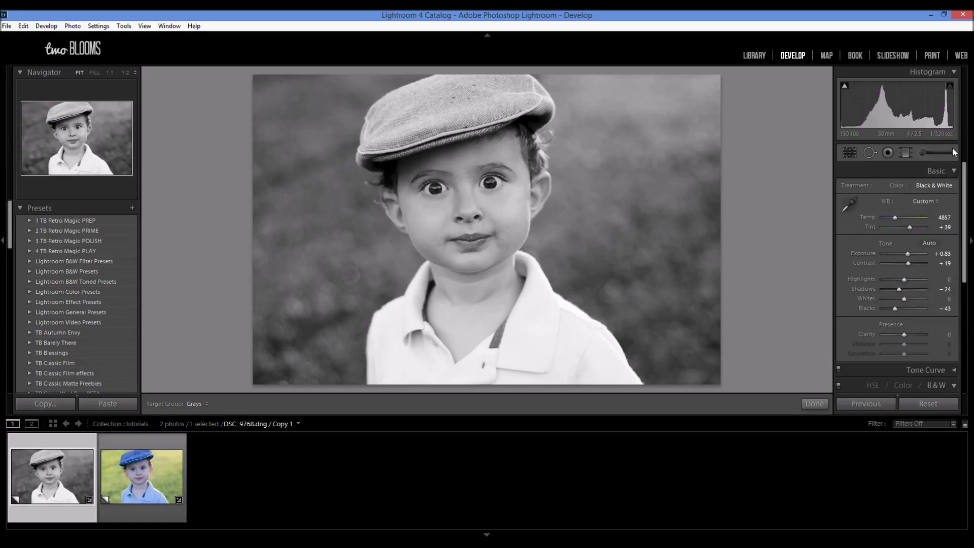
click(921, 150)
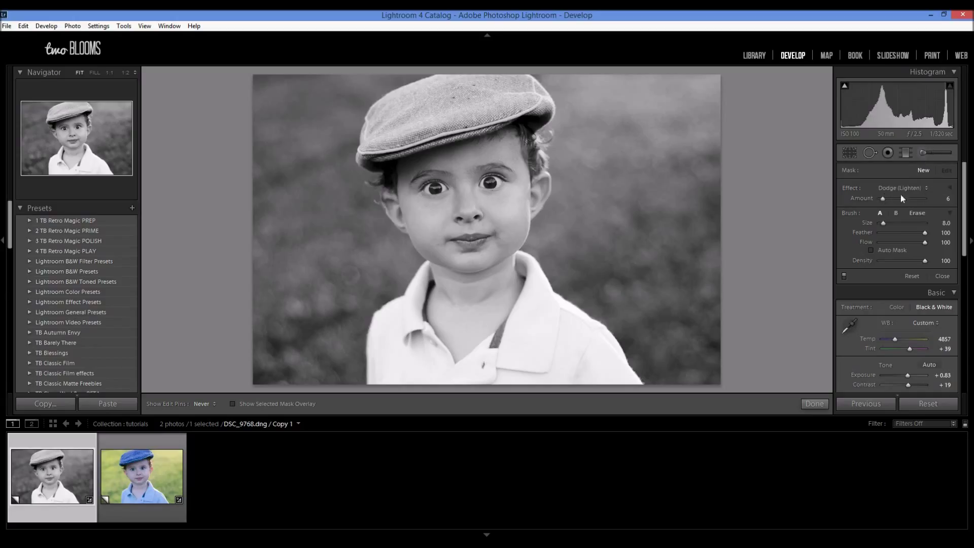
scroll(500, 170, up, 2)
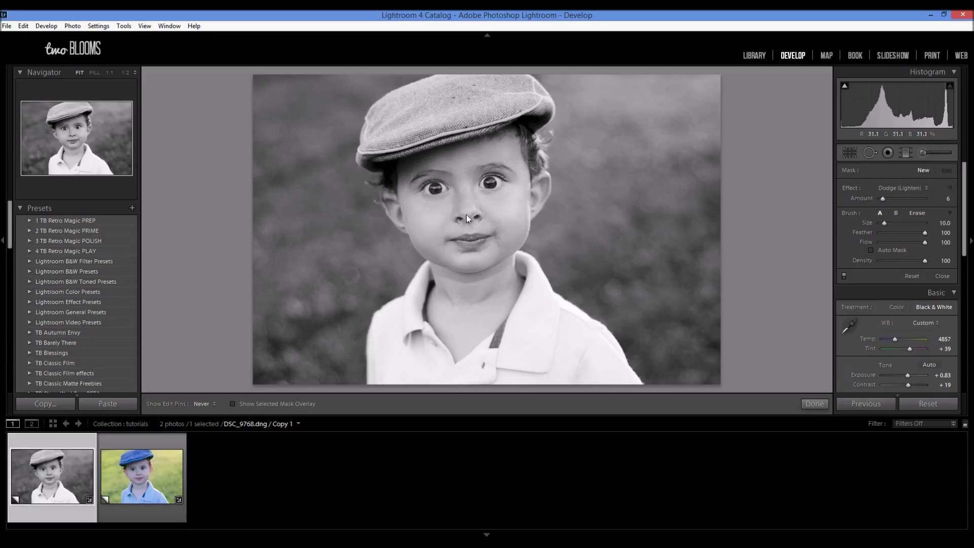
click(585, 264)
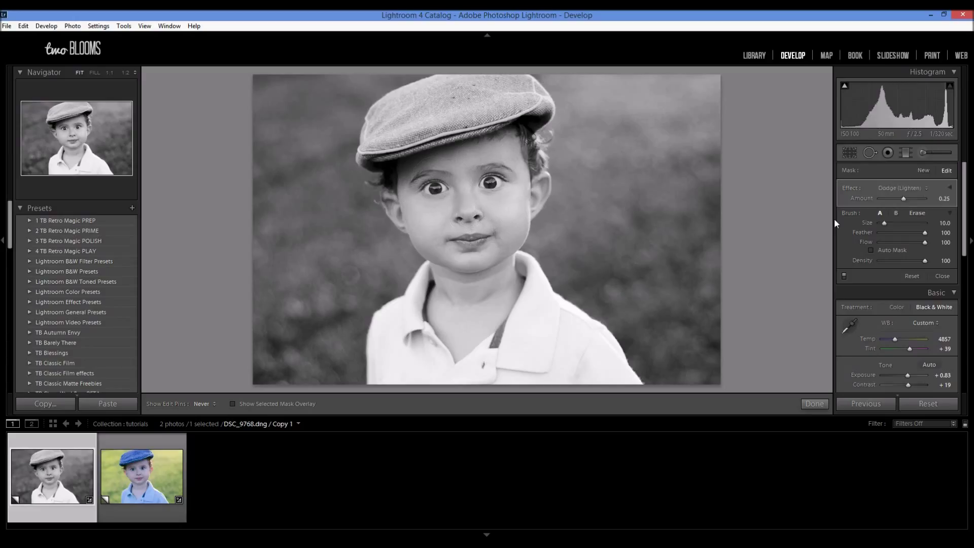
click(814, 403)
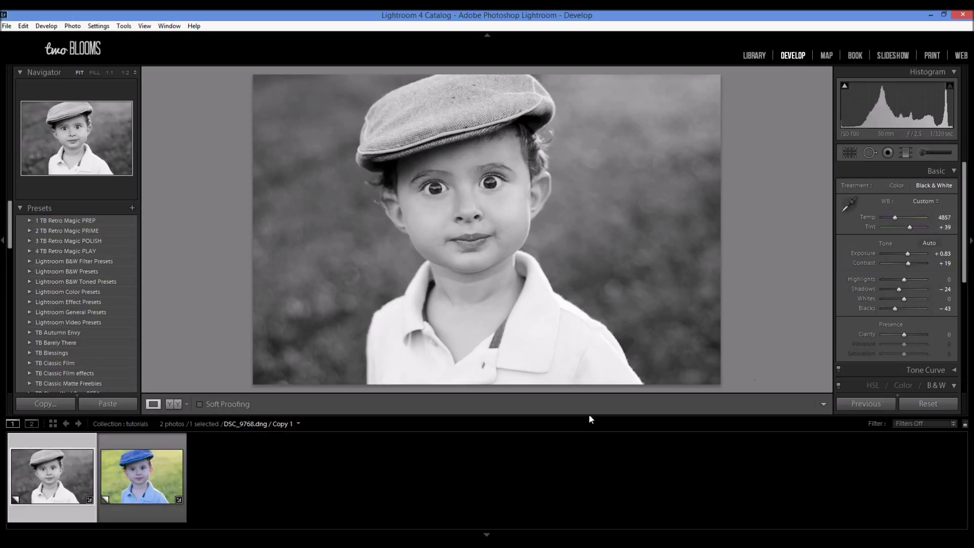
- Select Copy 2 and apply the TB Luxe Matte 'summer night b&w' preset
click(141, 494)
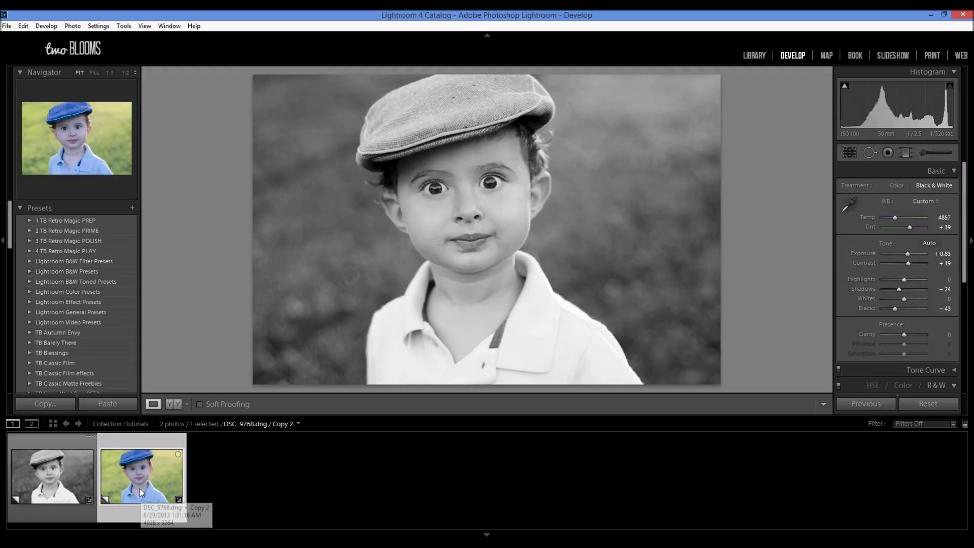
scroll(46, 318, down, 3)
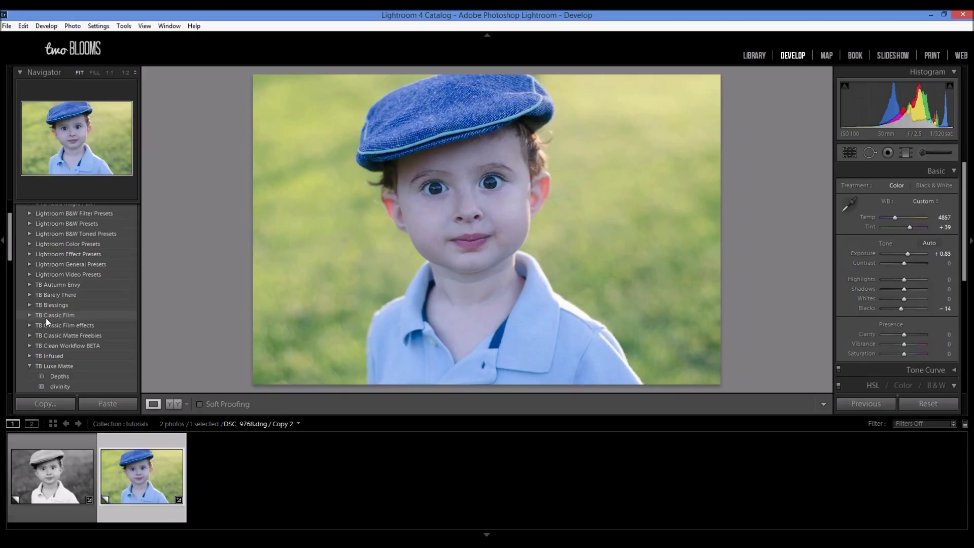
click(22, 328)
scroll(108, 360, down, 2)
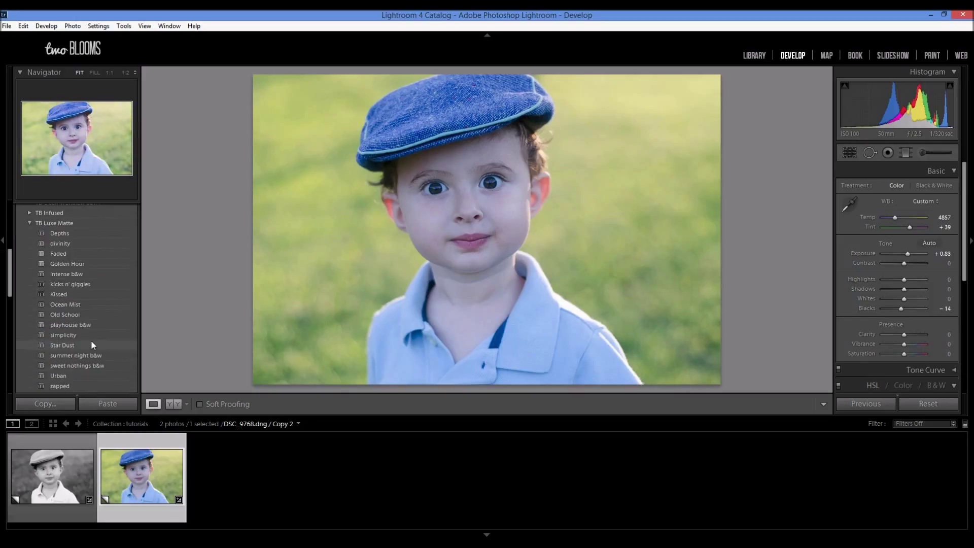
scroll(75, 340, down, 2)
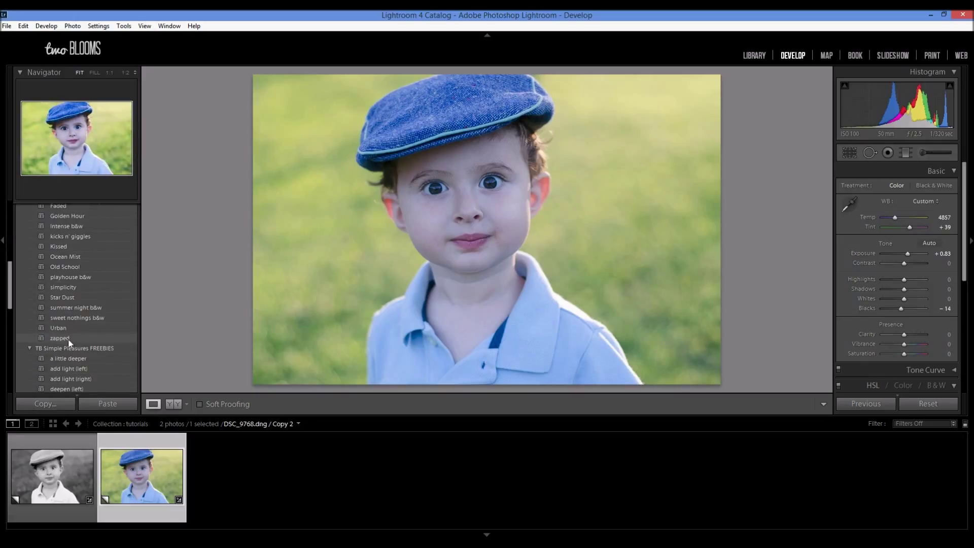
click(77, 308)
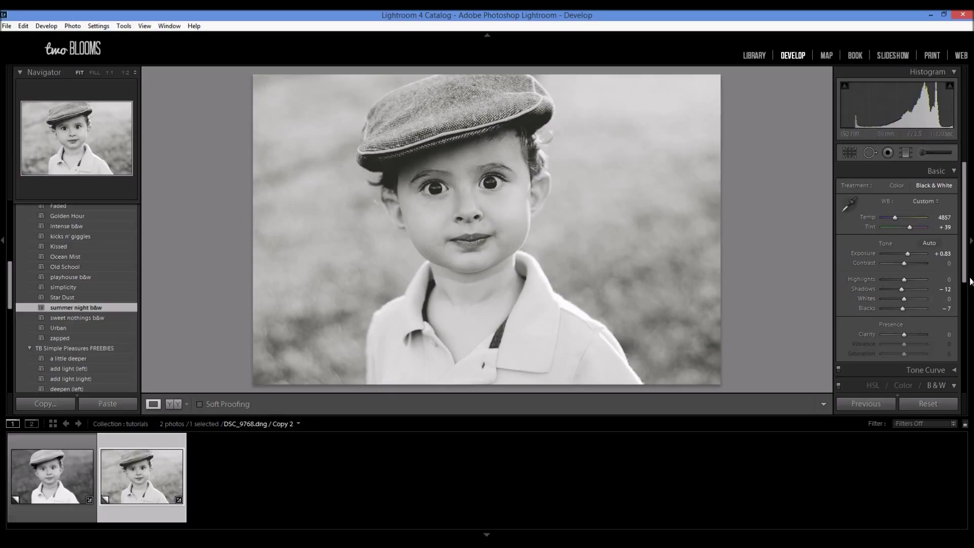
- Set B&W Green to -64 and lift Blue and Purple by targeting the boy's face
scroll(959, 215, down, 5)
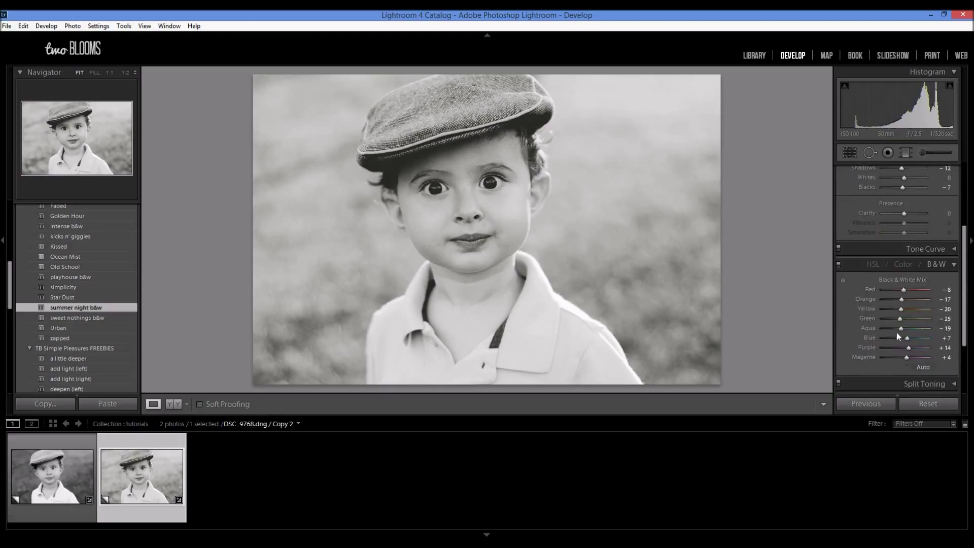
drag(900, 319, 891, 316)
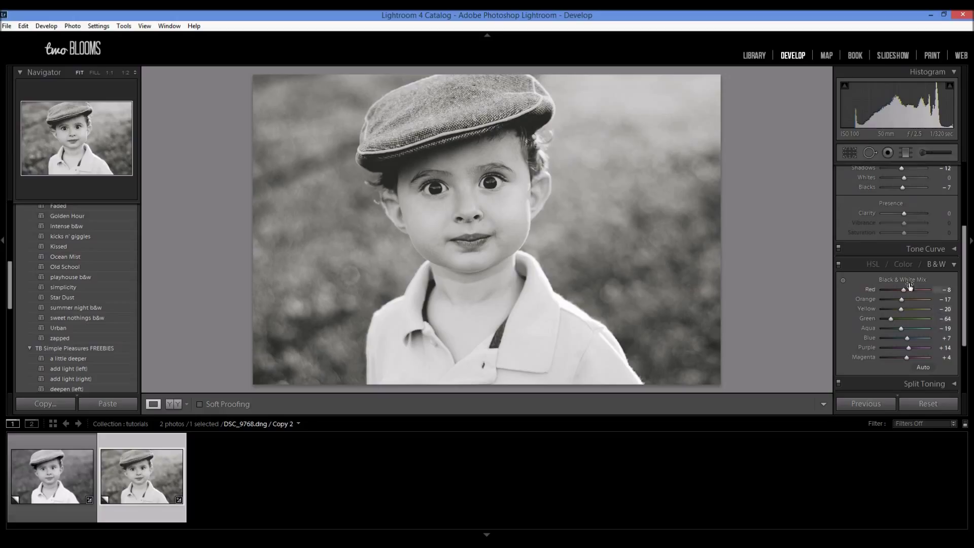
click(842, 280)
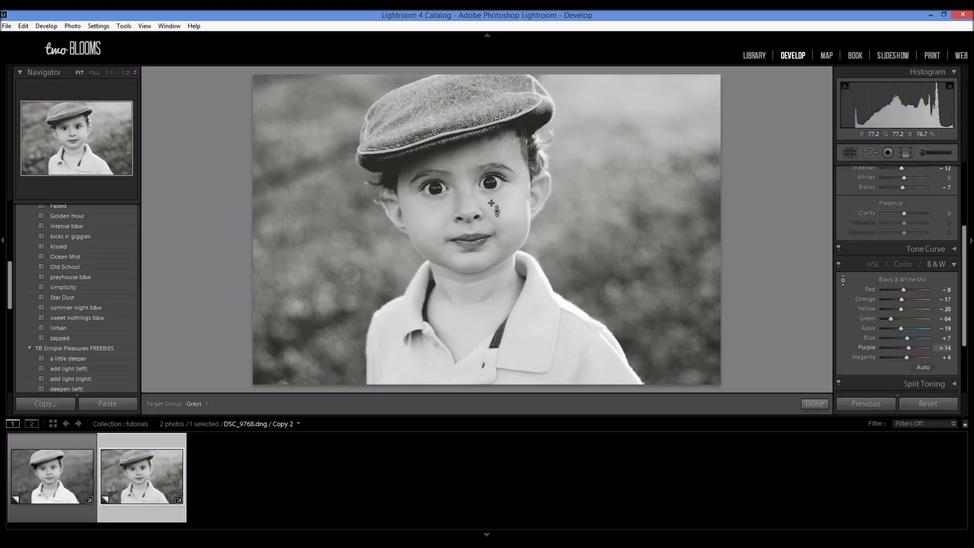
drag(497, 214, 498, 187)
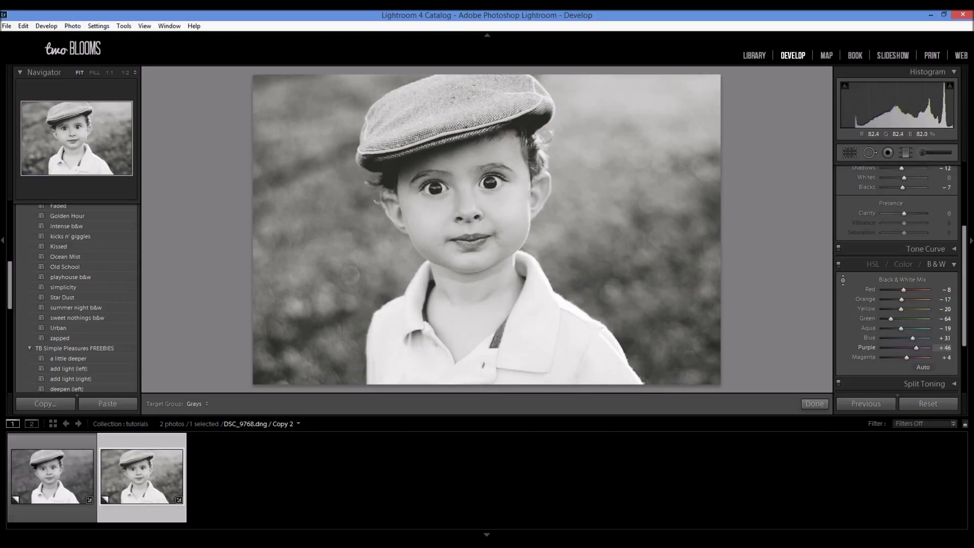
drag(499, 220, 488, 216)
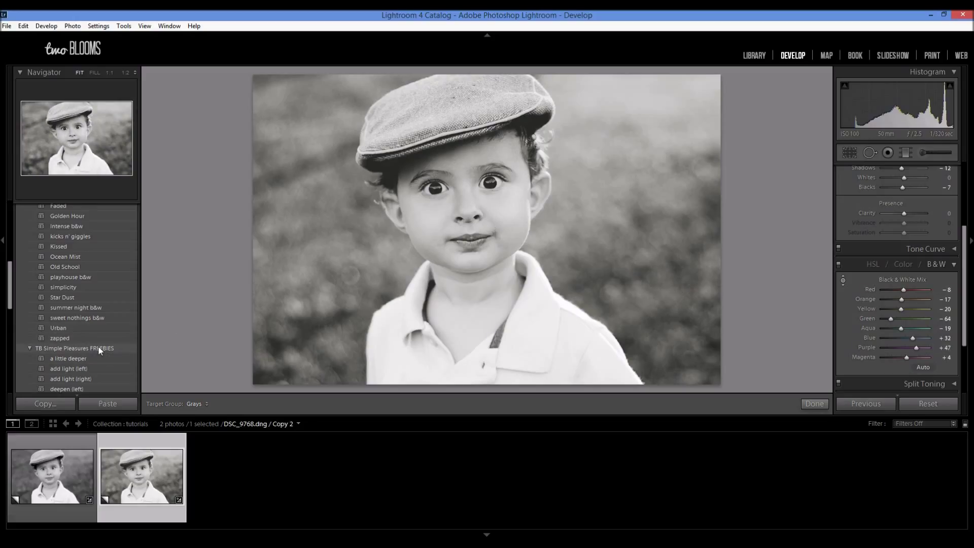
- Apply the 'tried and true vignette' preset to Copy 2
scroll(99, 346, down, 3)
scroll(89, 340, down, 3)
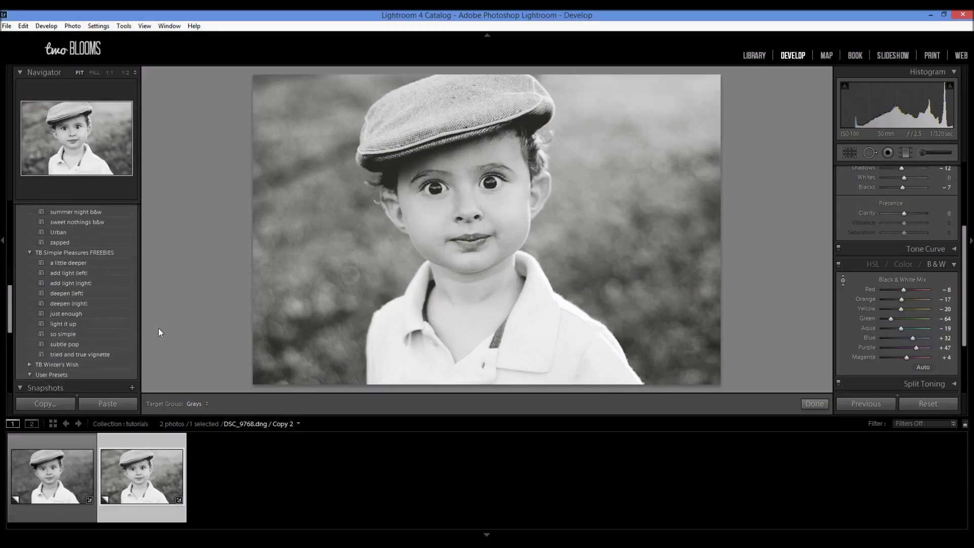
click(110, 355)
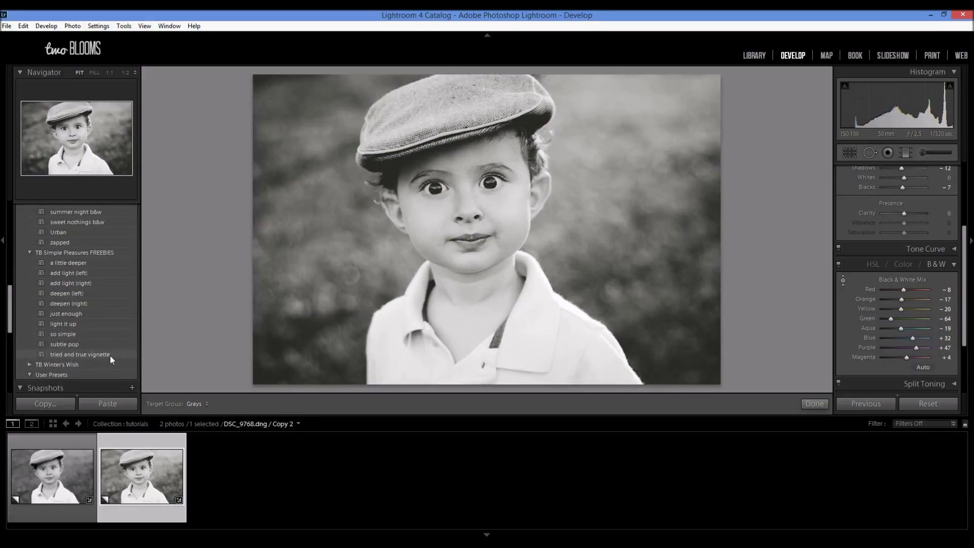
- Compare the vignetted Copy 2 against Copy 1, then return to Copy 2
click(52, 484)
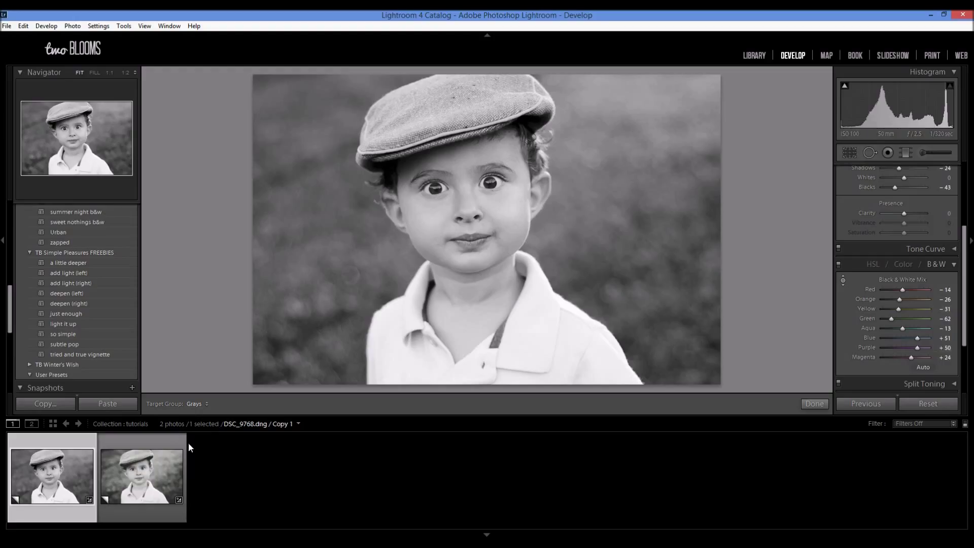
click(150, 467)
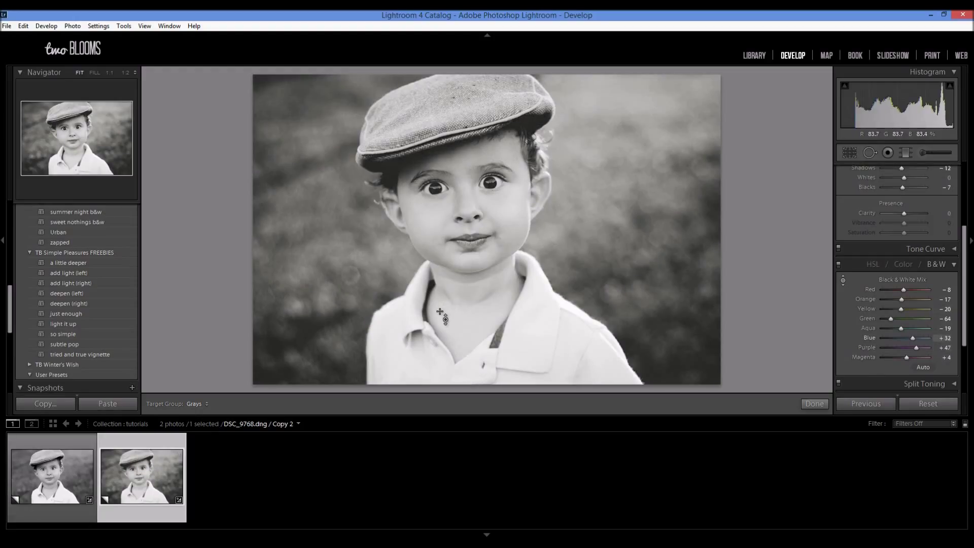
scroll(959, 255, up, 5)
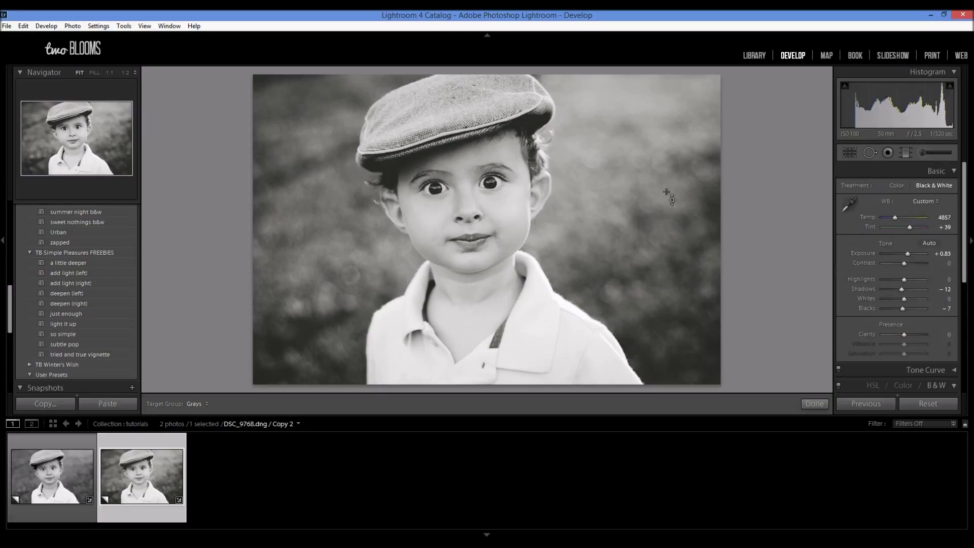